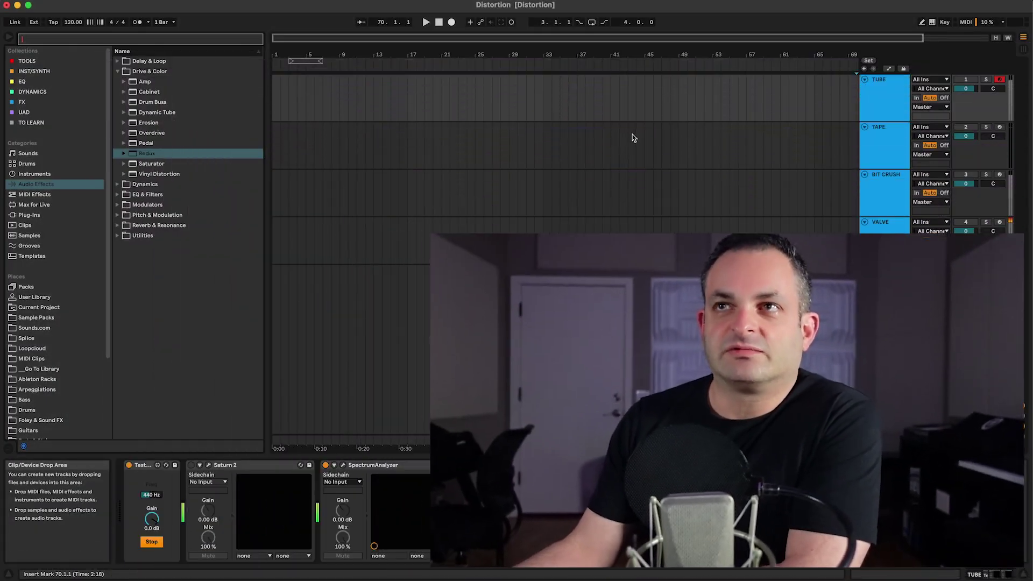
Select the TUBE track and open its SpectrumAnalyzer window showing the 400 Hz test-tone peak.
click(882, 96)
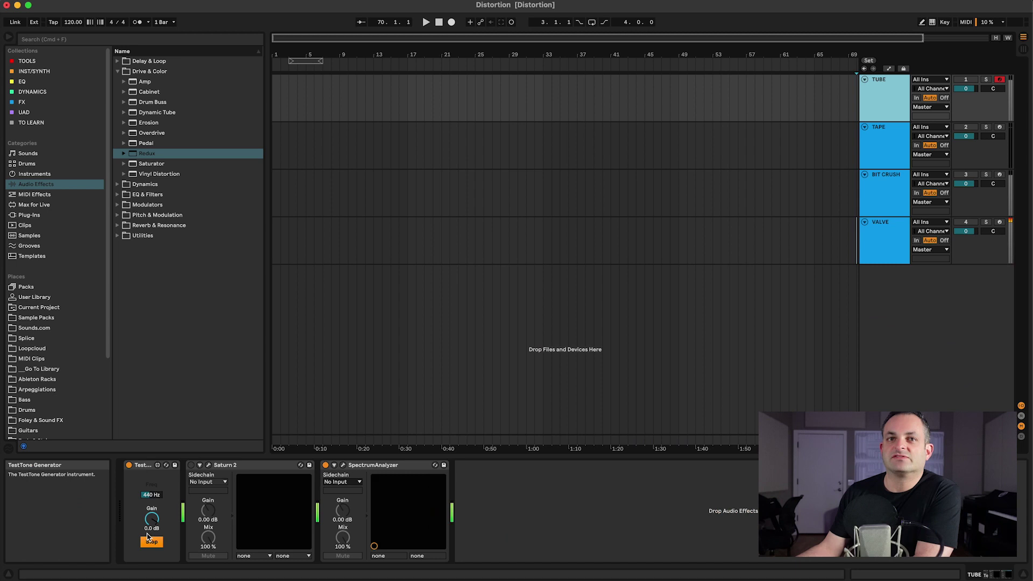
click(151, 540)
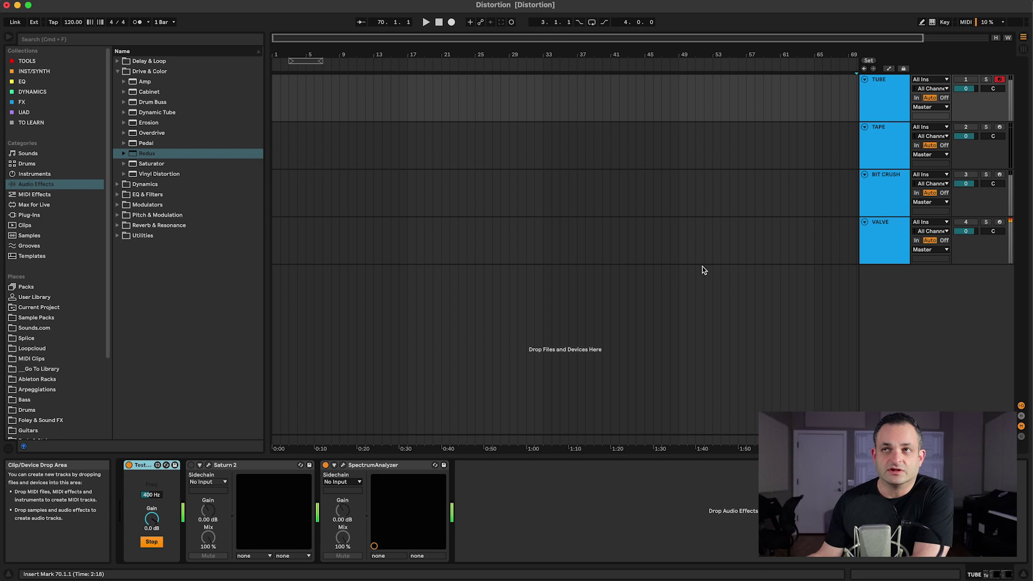
click(882, 99)
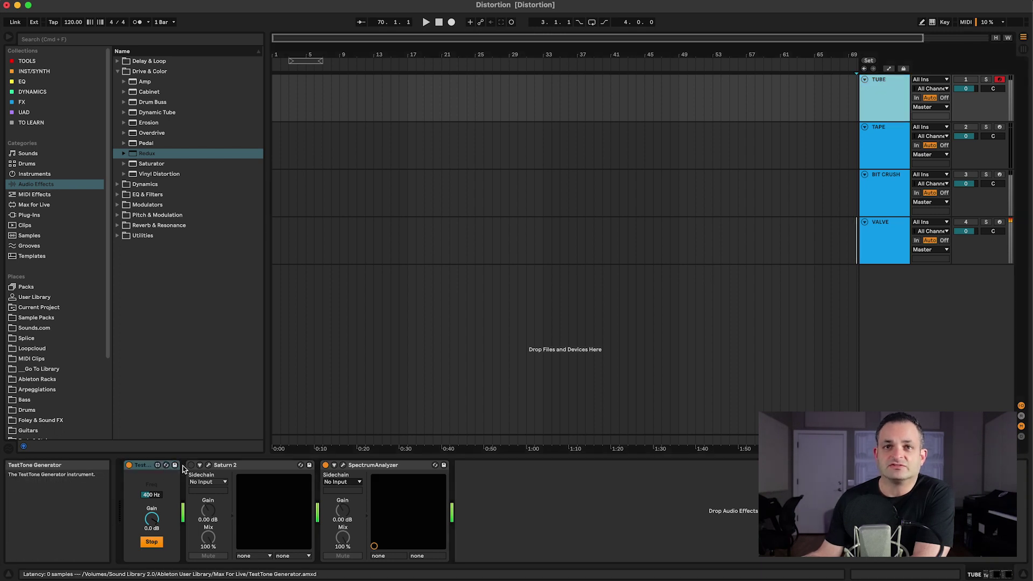
click(344, 466)
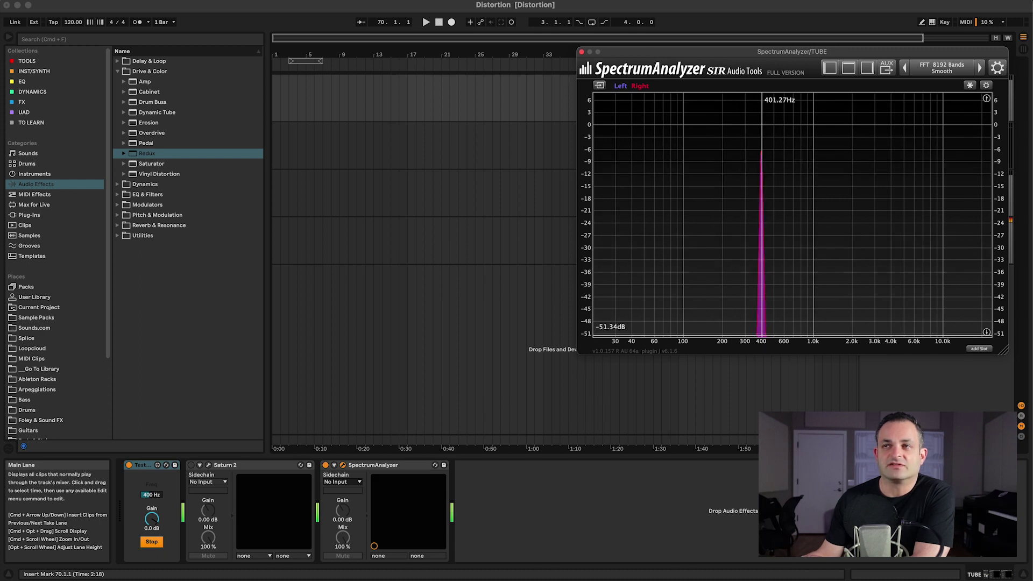
Enable Saturn 2 on the Tube track and open its FabFilter Saturn editor.
click(191, 466)
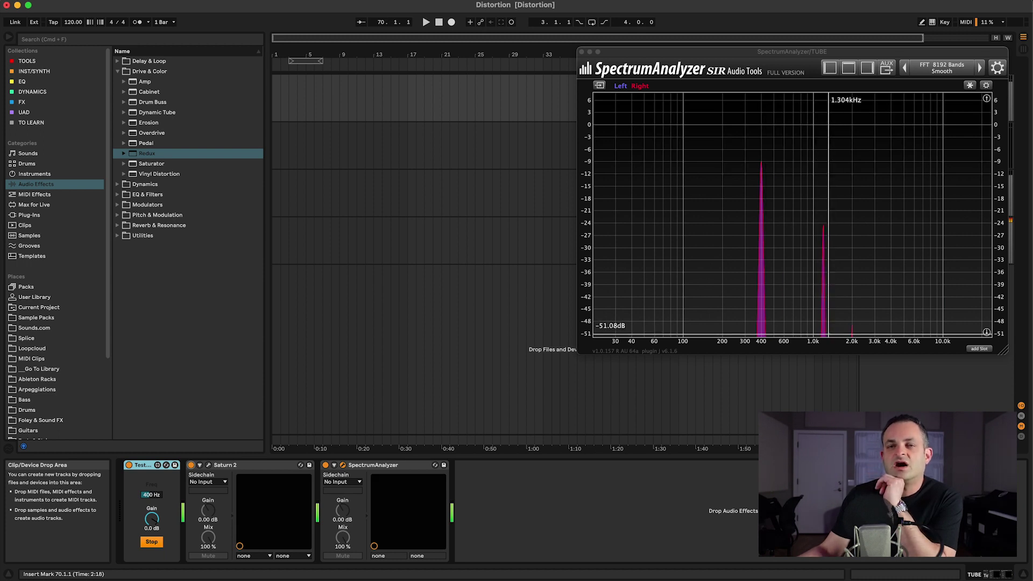
click(208, 465)
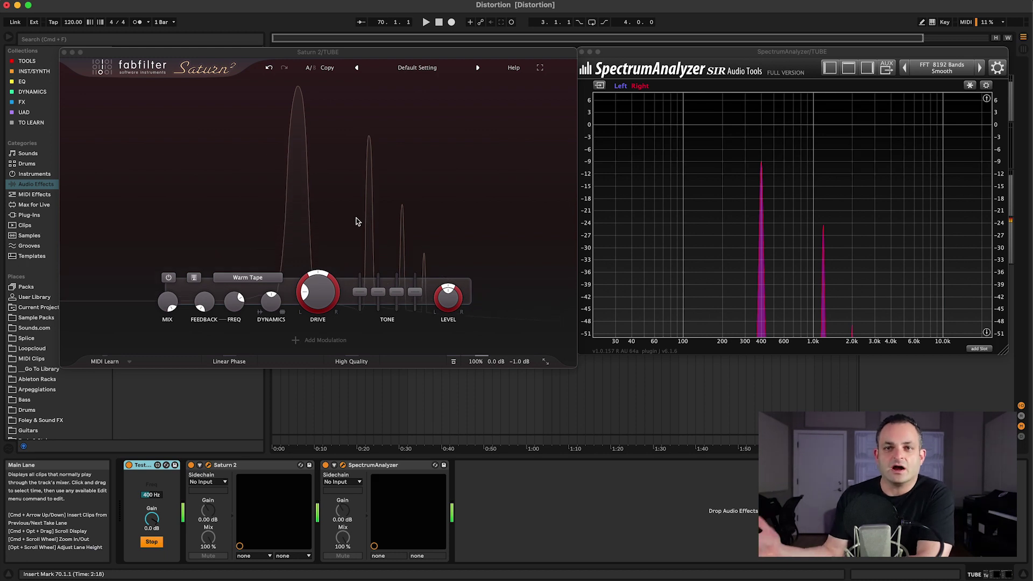
Push Saturn 2's drive to 100% and bring up the Drive preset submenu.
drag(317, 292, 321, 208)
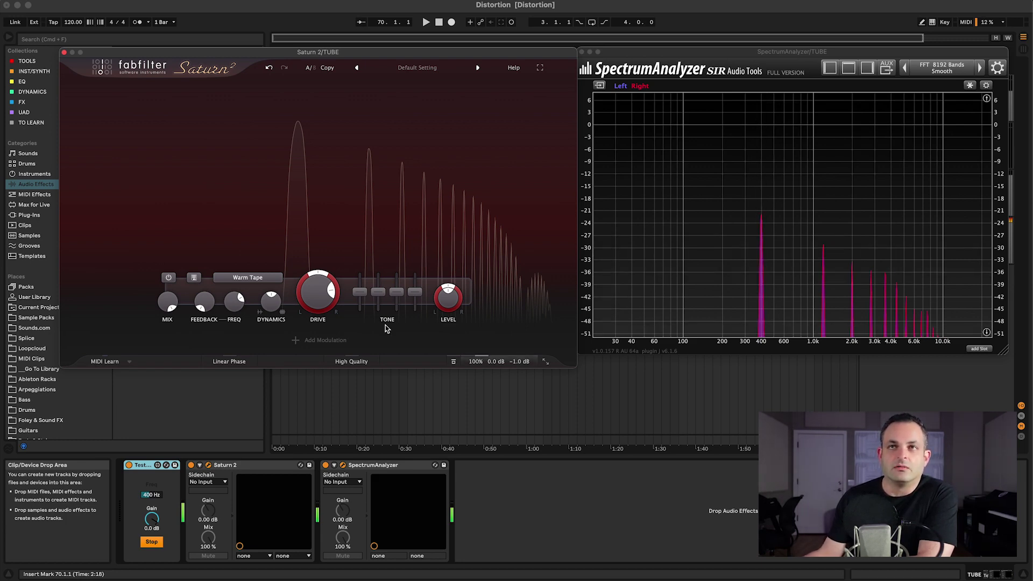
drag(325, 311, 326, 304)
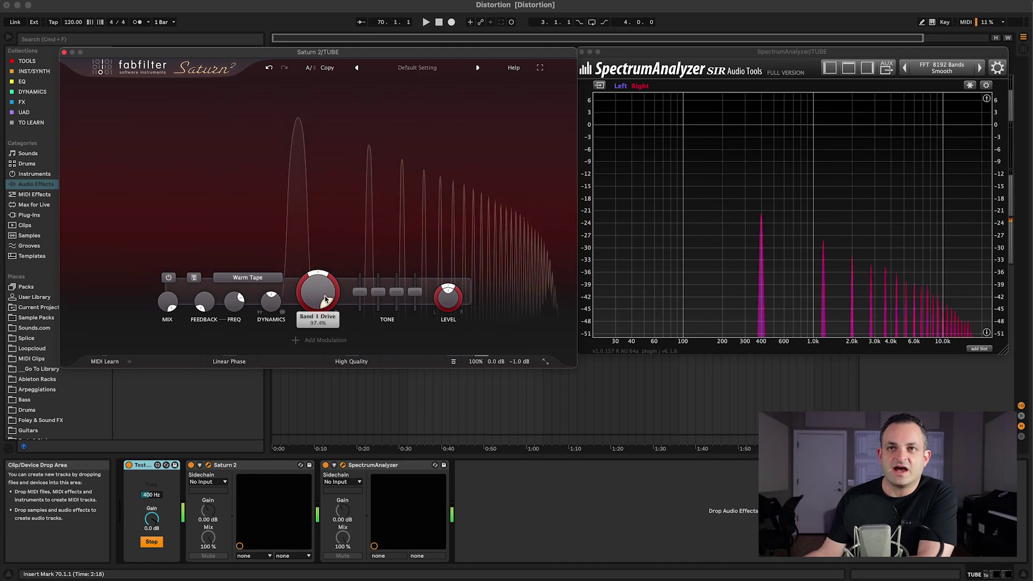
click(421, 74)
mouse_move(422, 91)
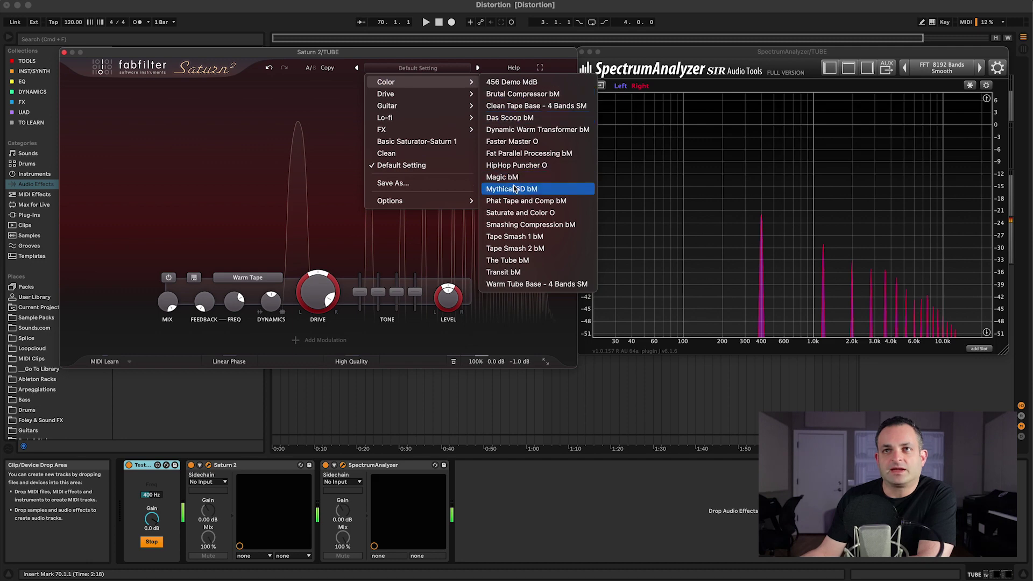
Load The Tube bM preset, sweep drive to 100%, then settle it near 27%.
click(514, 261)
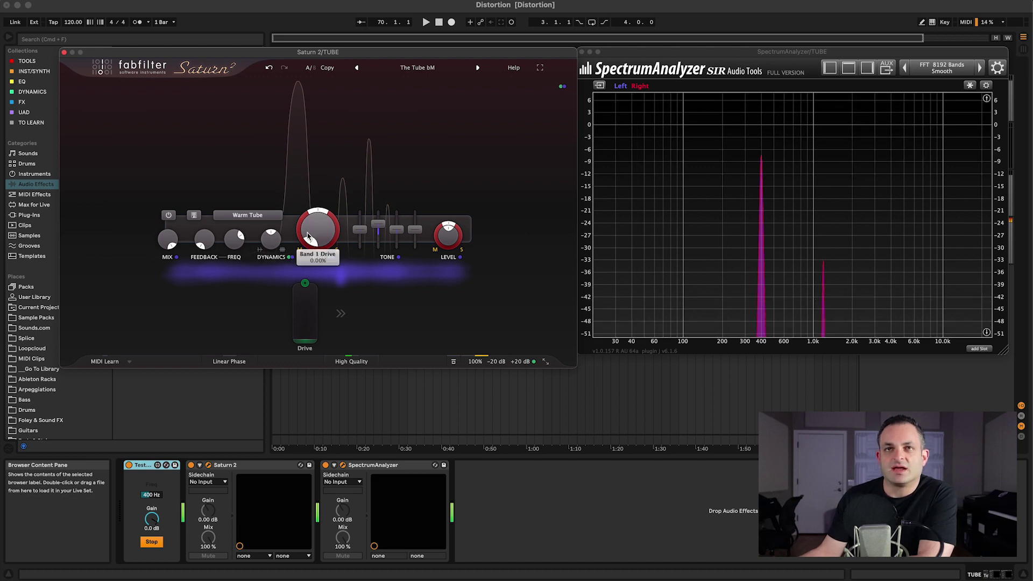
mouse_move(319, 238)
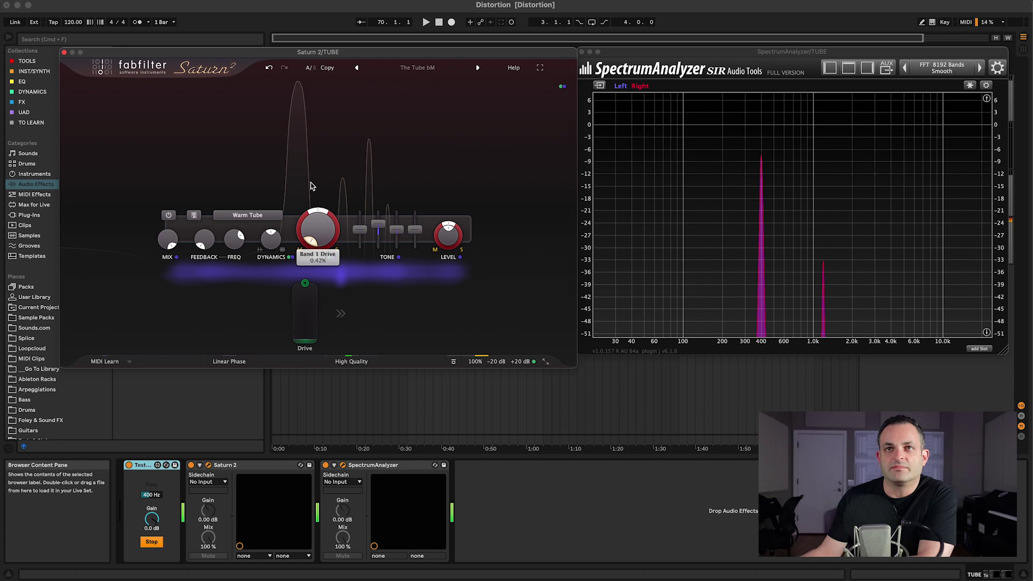
drag(311, 185, 316, 82)
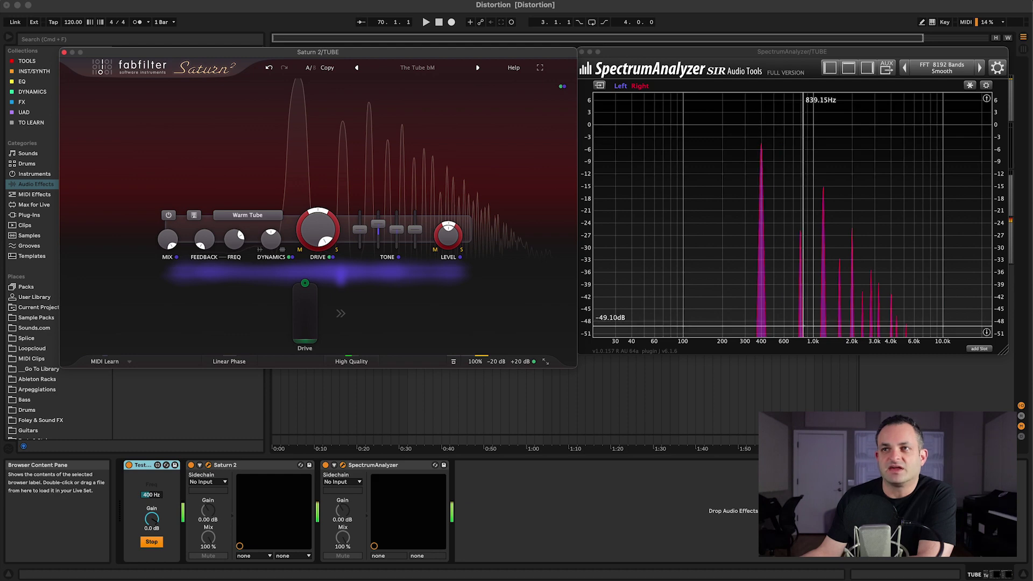
drag(344, 230, 320, 226)
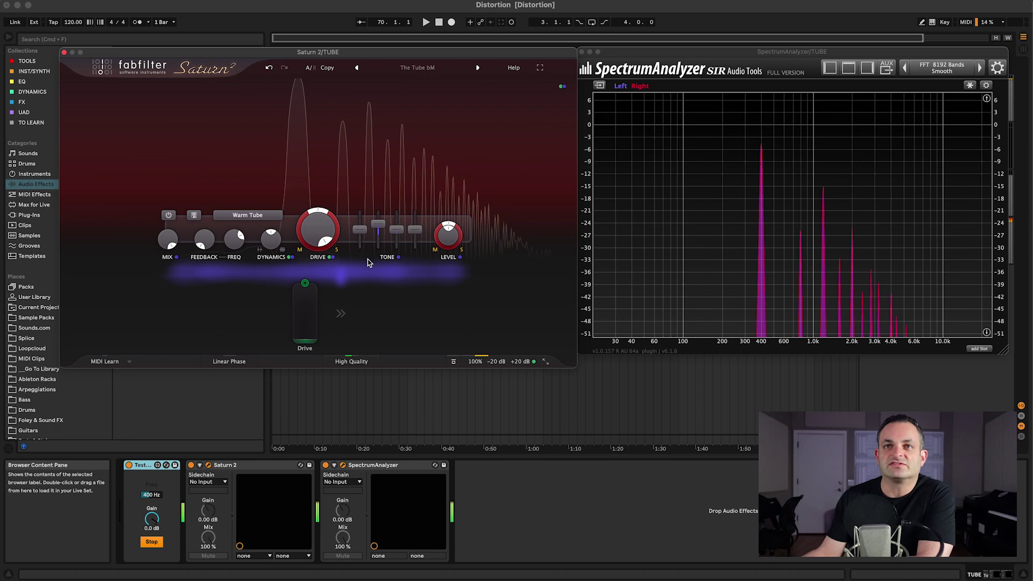
drag(318, 231, 312, 272)
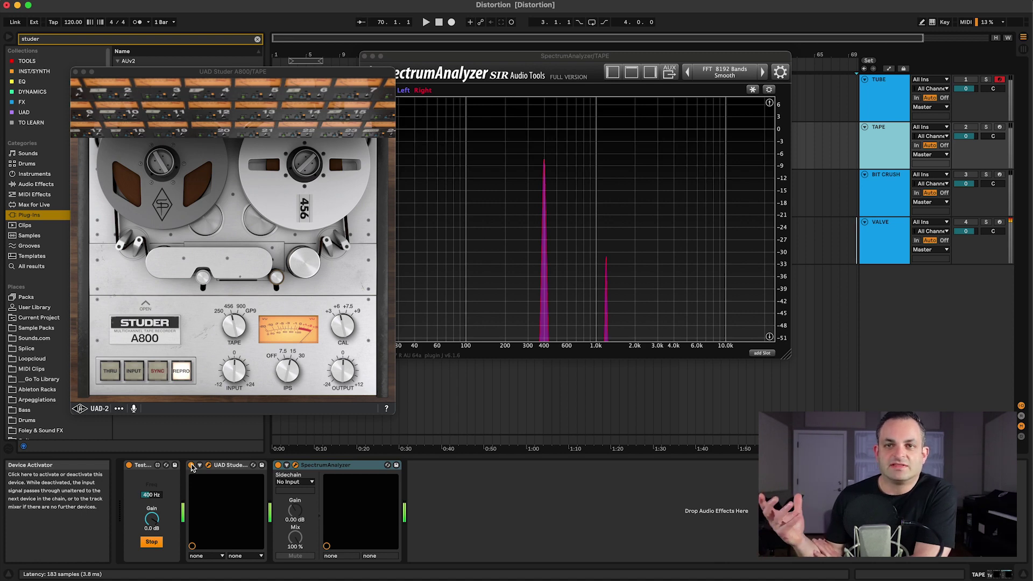
Bypass and re-enable the Studer A800 for comparison, then raise its output level.
click(191, 465)
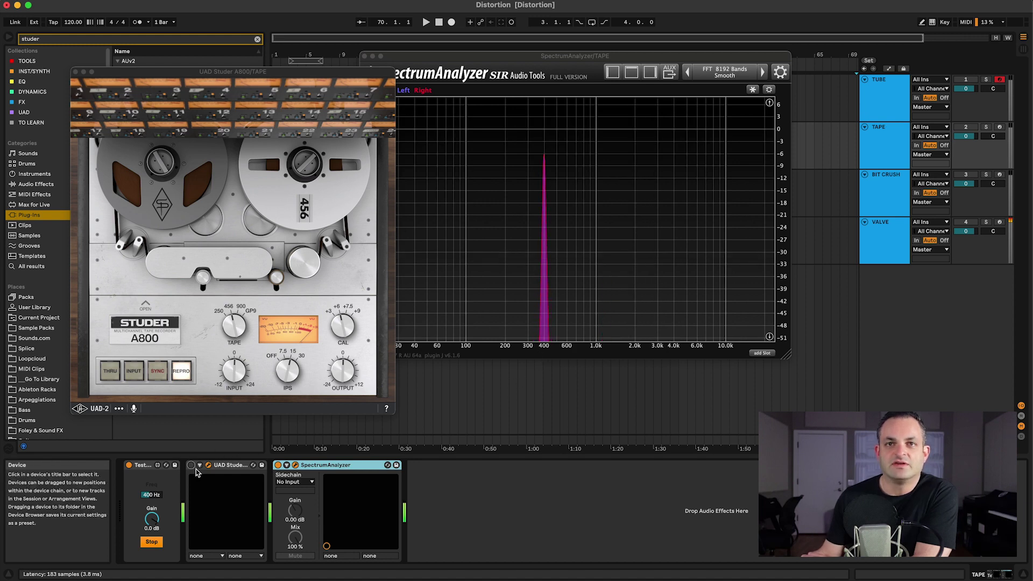
click(192, 465)
click(243, 251)
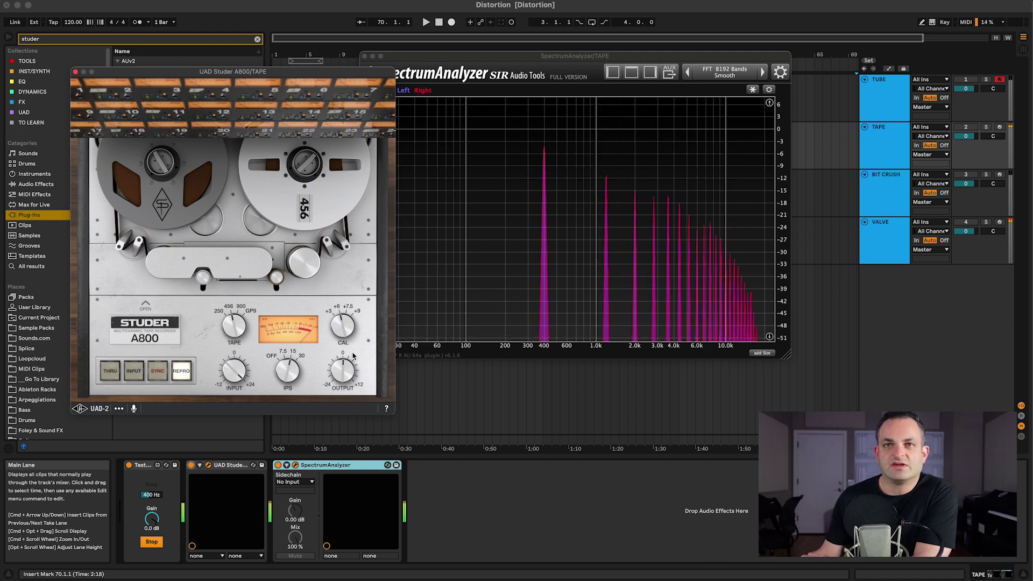
drag(342, 375, 342, 351)
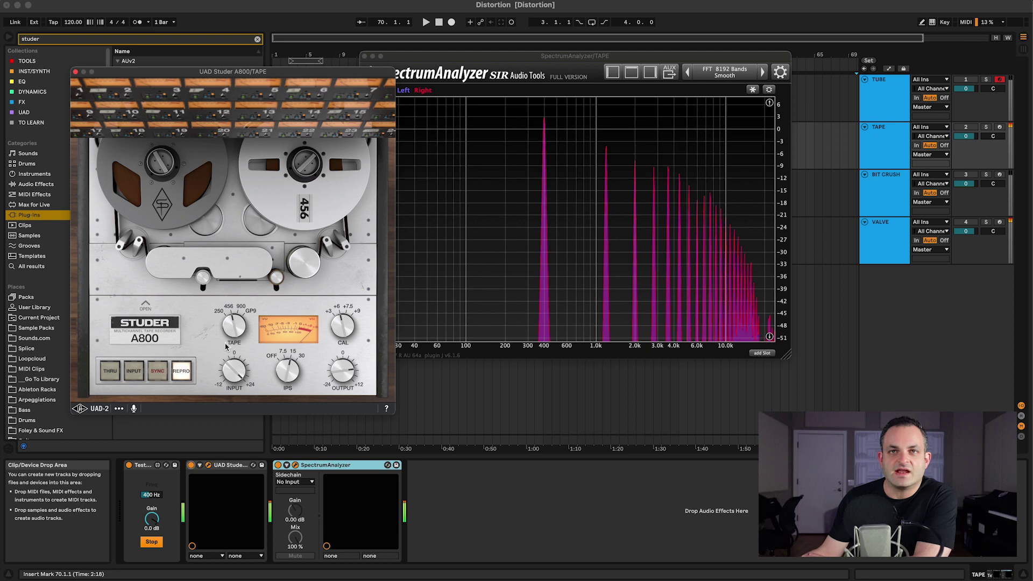
Switch the Studer A800 tape type from 900 through GP9 to 456.
click(232, 305)
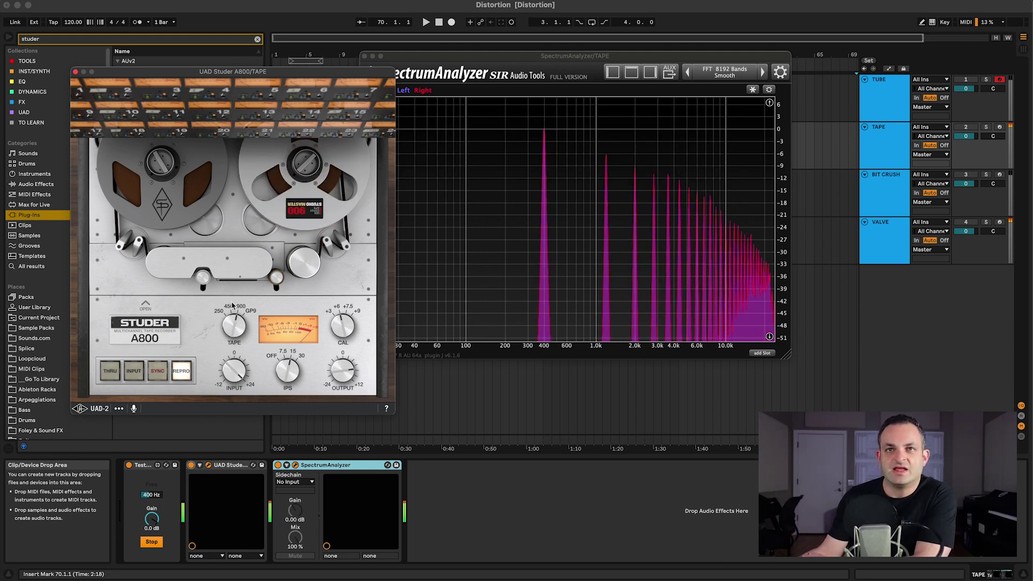
click(234, 331)
click(233, 341)
click(233, 341)
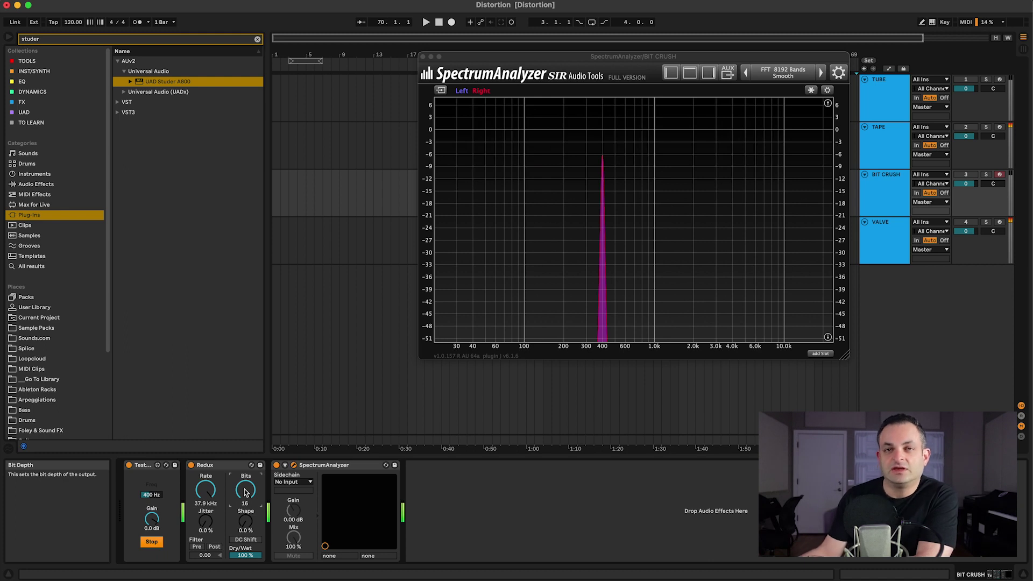
Set Redux to 2 bits, jitter 0.9%, more shape, lower rate, then bypass and re-enable it.
click(222, 468)
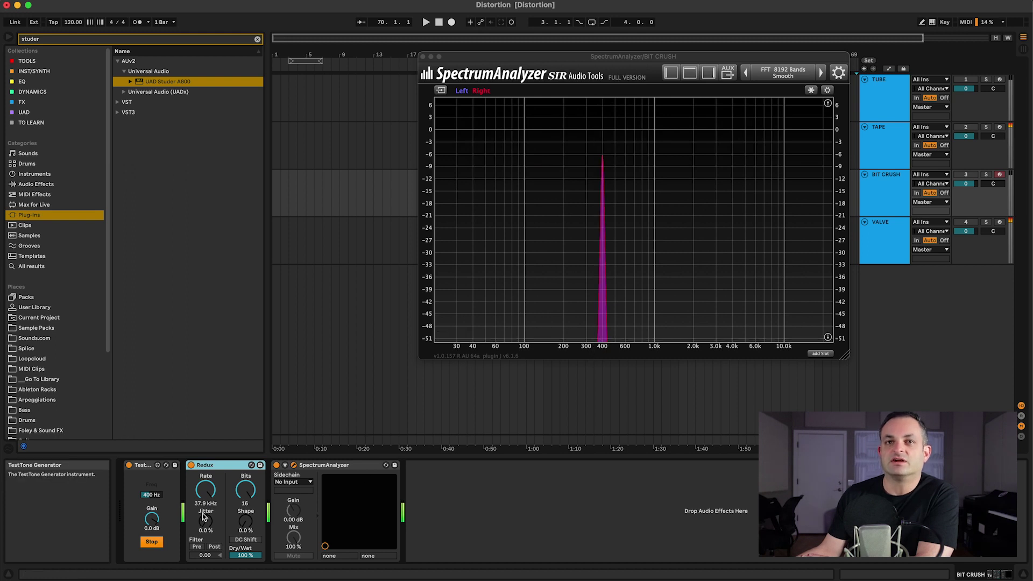
drag(245, 489, 246, 511)
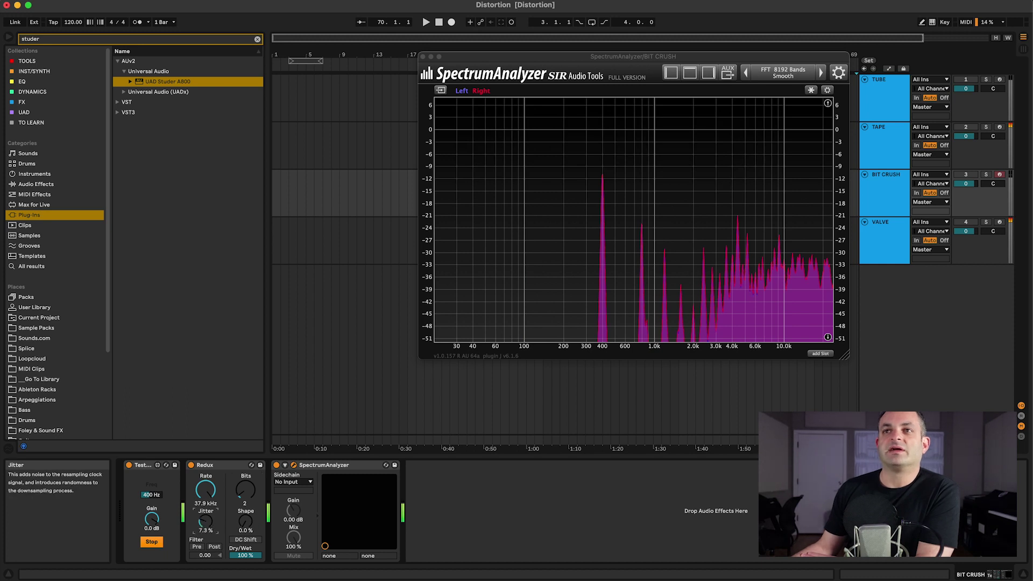
drag(206, 521, 205, 549)
mouse_move(245, 521)
mouse_down()
mouse_move(246, 492)
mouse_move(245, 538)
mouse_up()
mouse_move(205, 489)
mouse_down()
mouse_move(206, 565)
mouse_move(205, 489)
mouse_move(210, 500)
mouse_up()
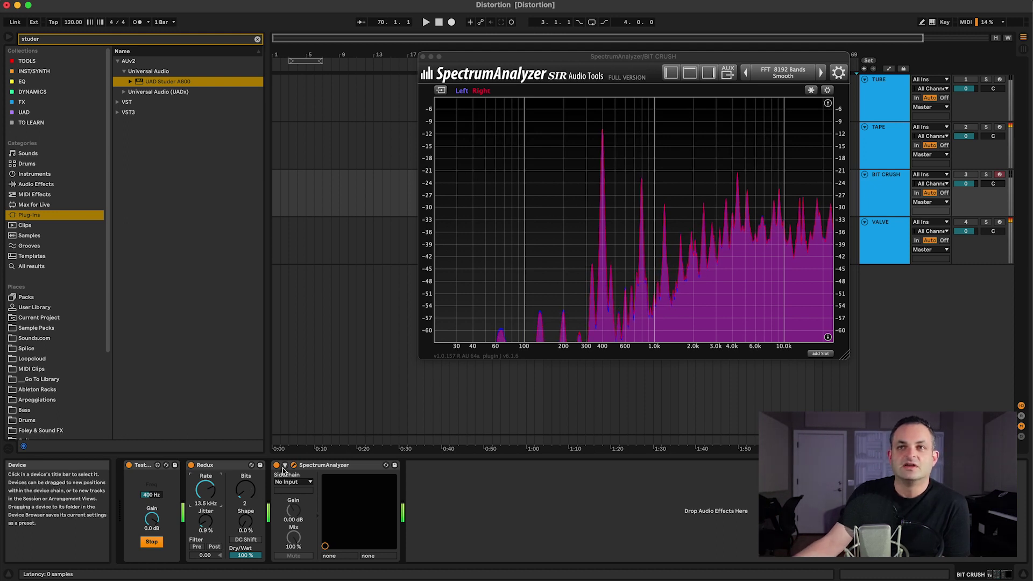
click(191, 465)
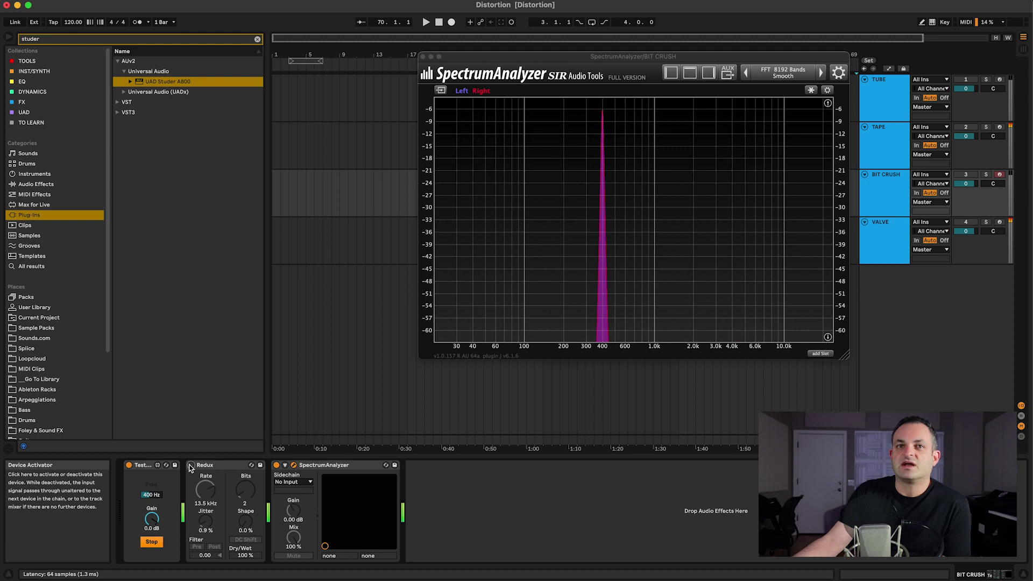
click(191, 465)
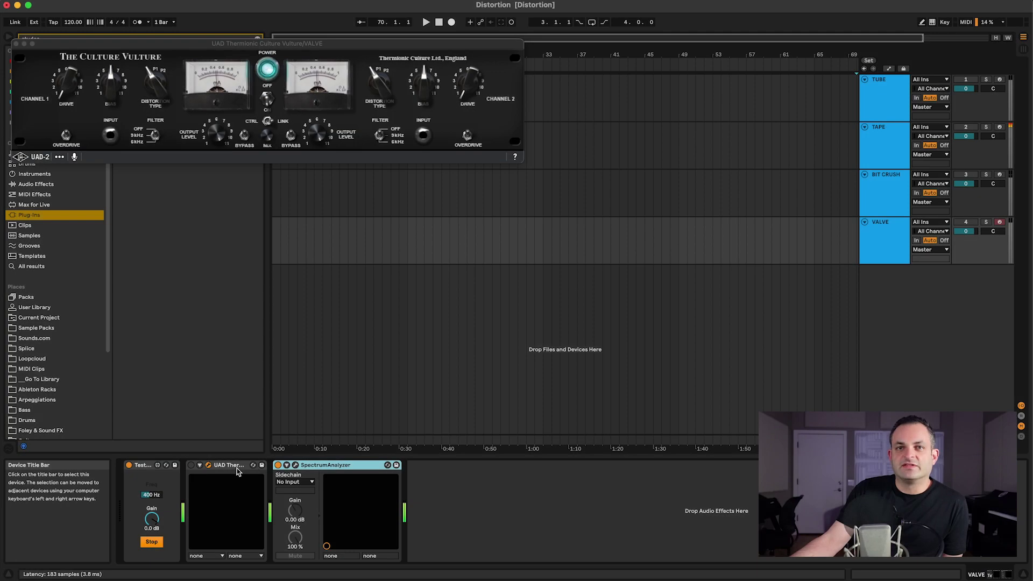
Show the VALVE track's Culture Vulture window and place its SpectrumAnalyzer window at upper right.
click(234, 471)
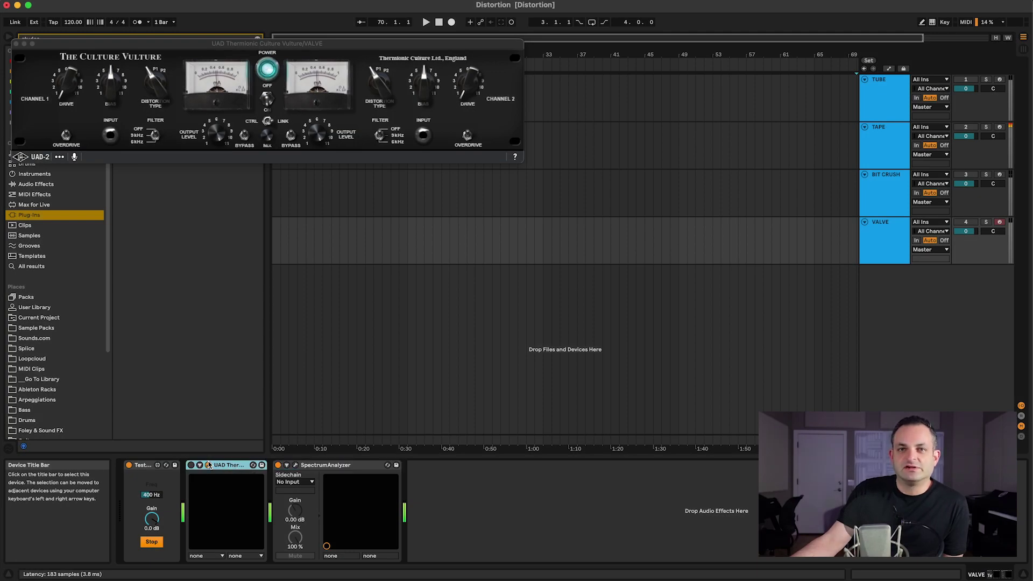
click(208, 466)
click(209, 467)
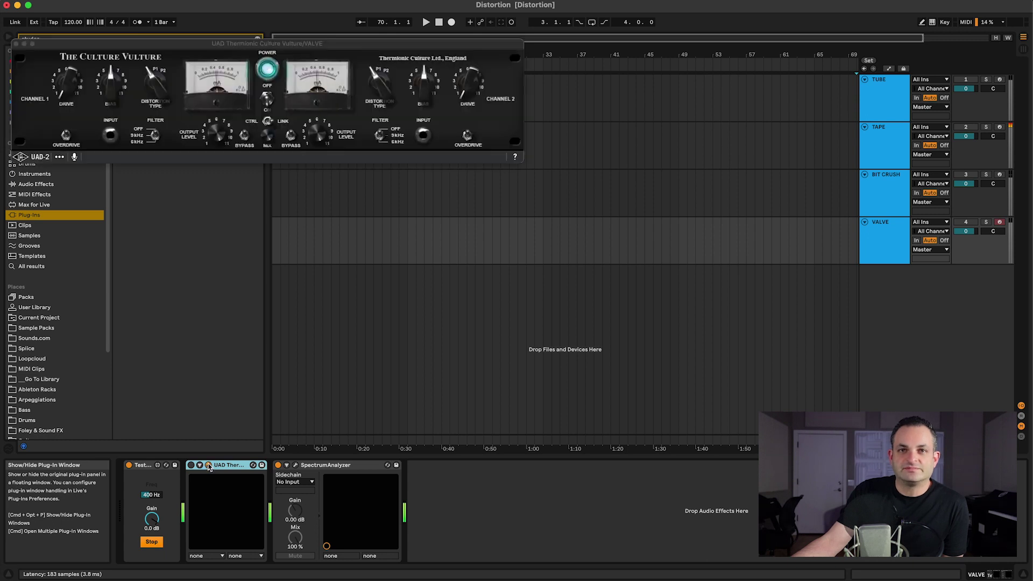
drag(226, 48, 230, 54)
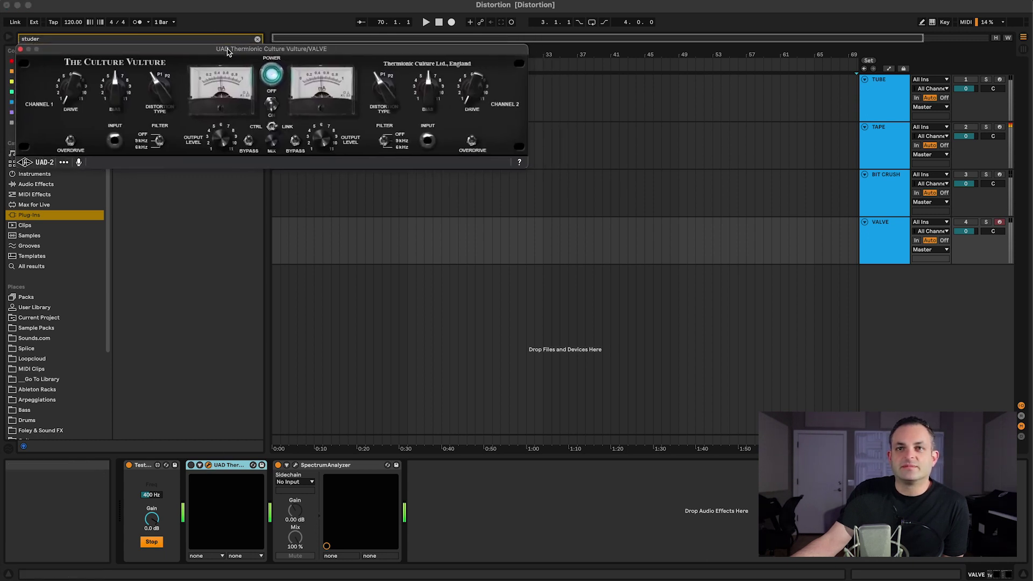
click(295, 465)
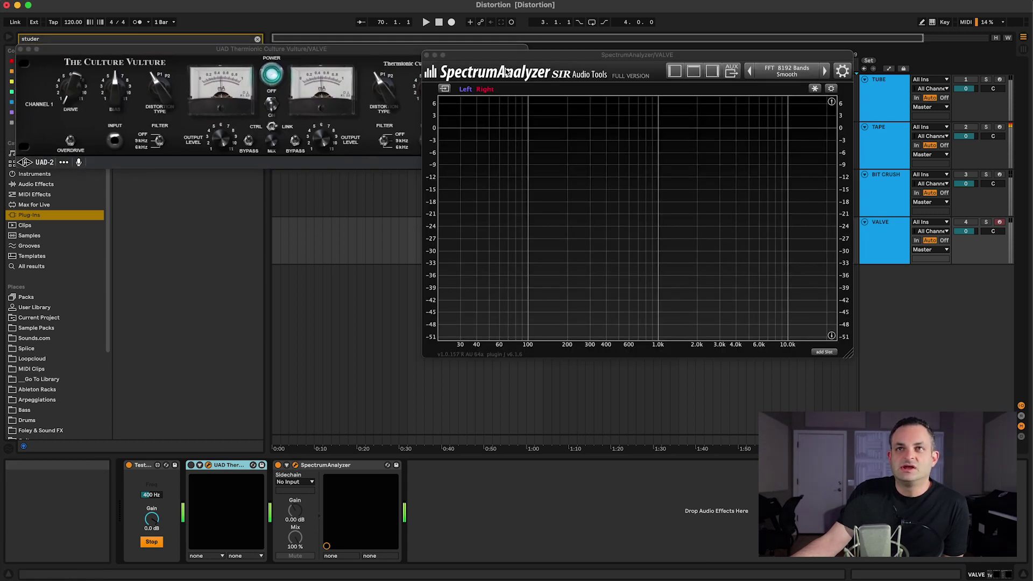
drag(503, 54, 597, 43)
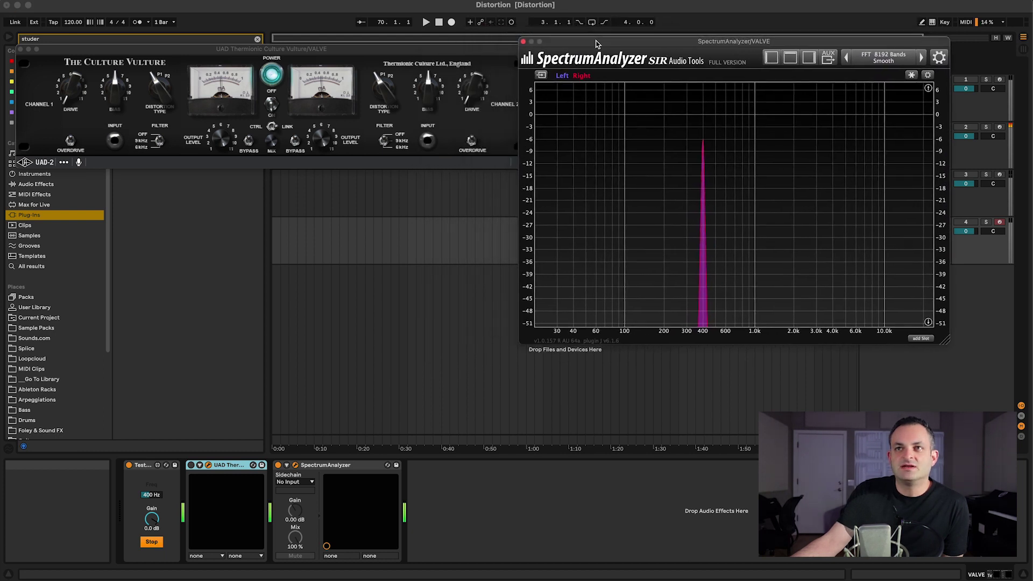
click(363, 365)
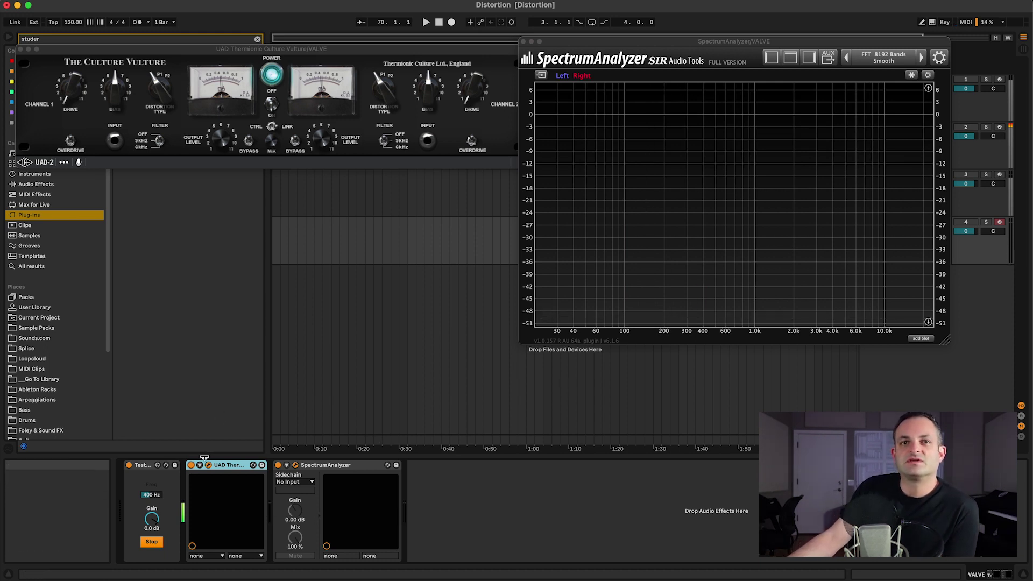
click(78, 98)
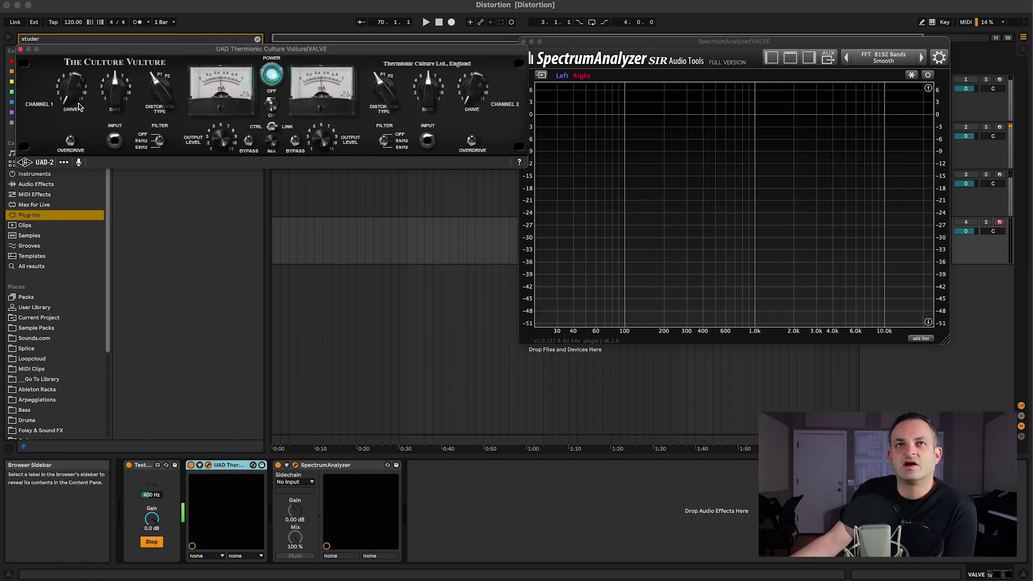
drag(78, 106, 75, 69)
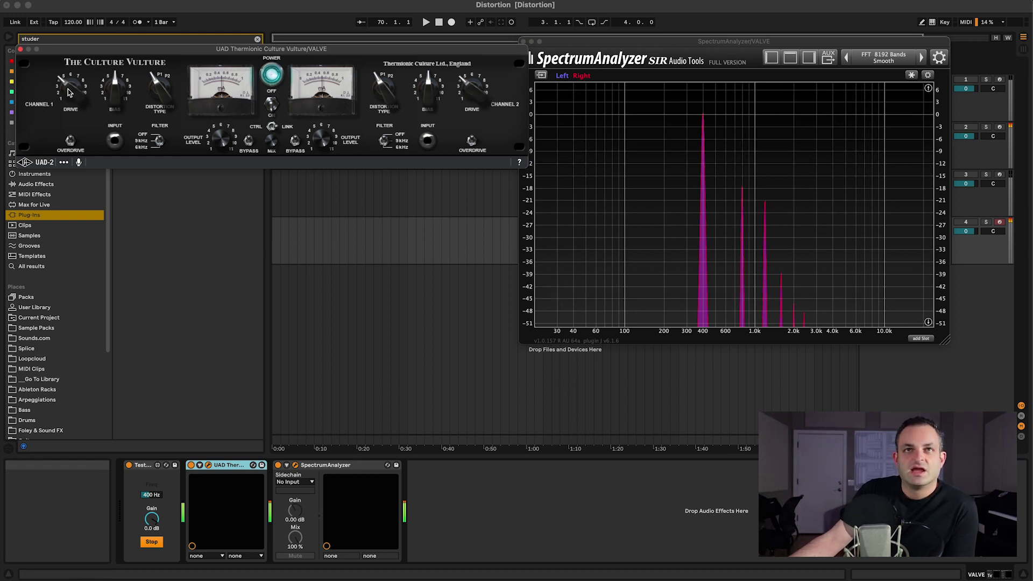
drag(69, 92, 63, 56)
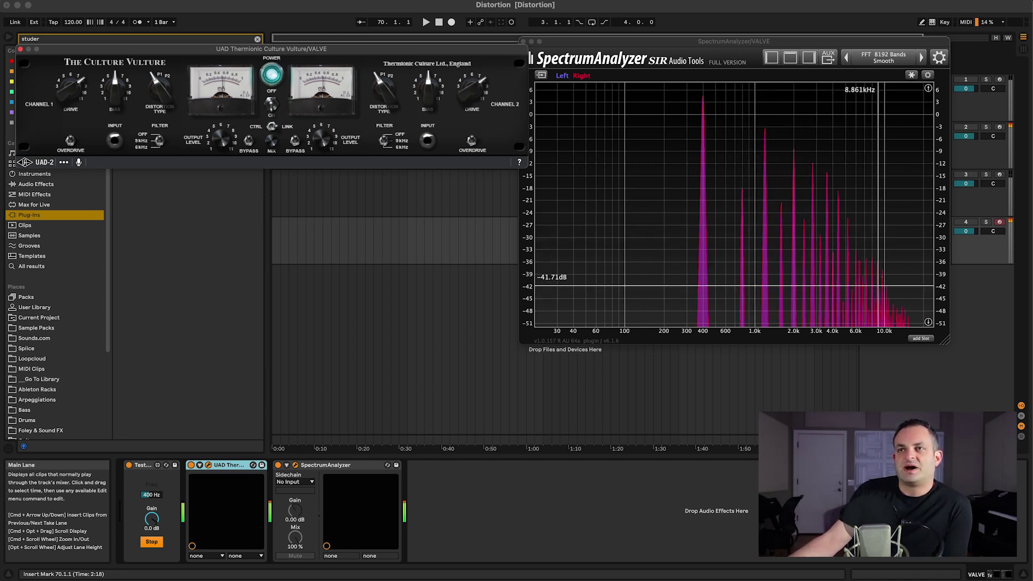
click(167, 79)
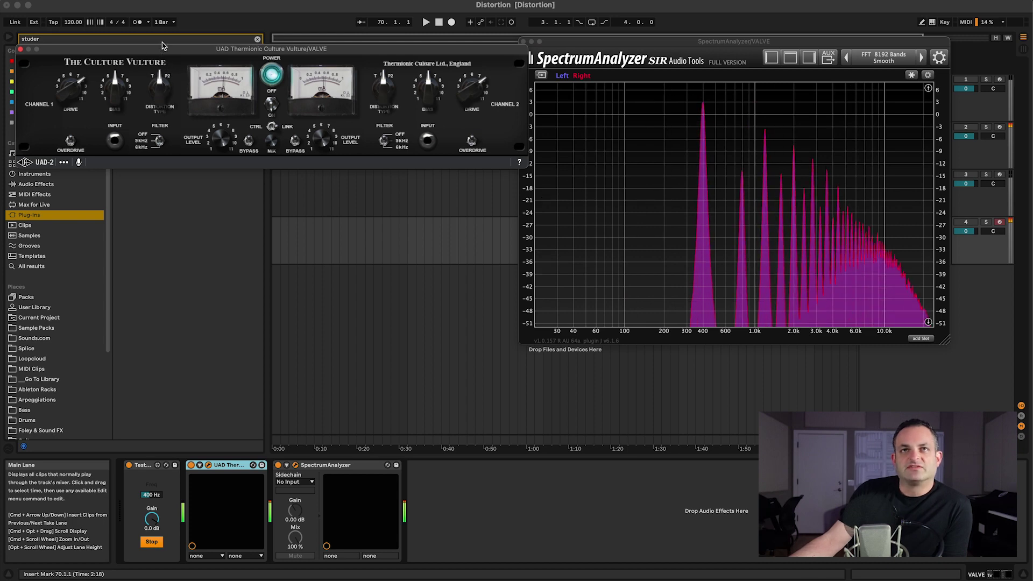
click(163, 88)
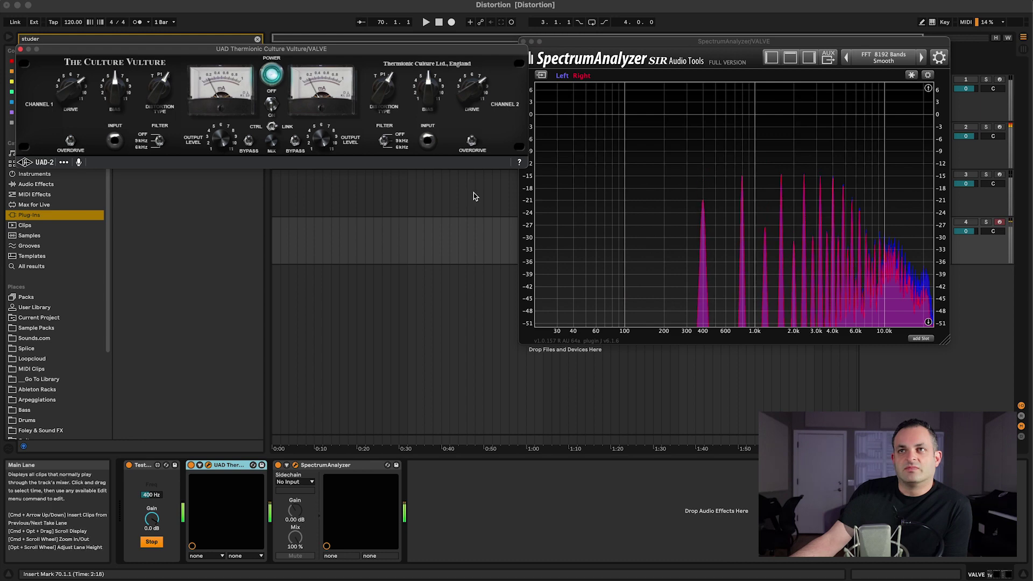